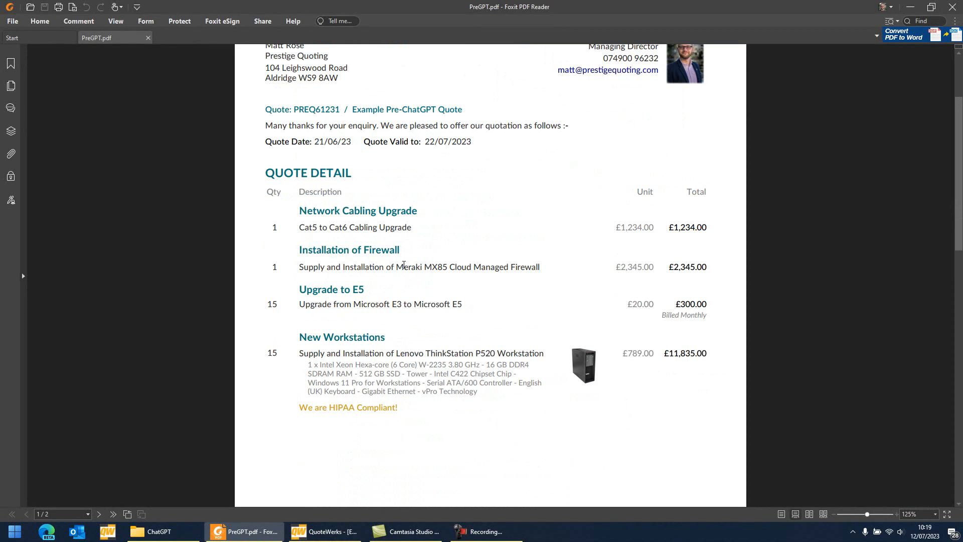
Review the quote detail and summary sections across both pages of the PreGPT quotation
scroll(403, 265, "down", 1)
scroll(404, 266, "up", 5)
scroll(404, 266, "down", 4)
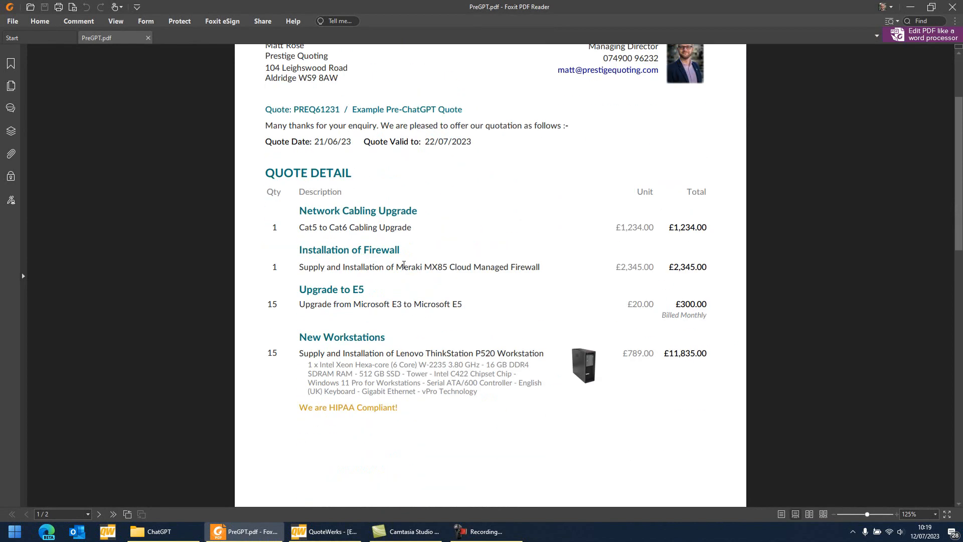
scroll(404, 266, "down", 3)
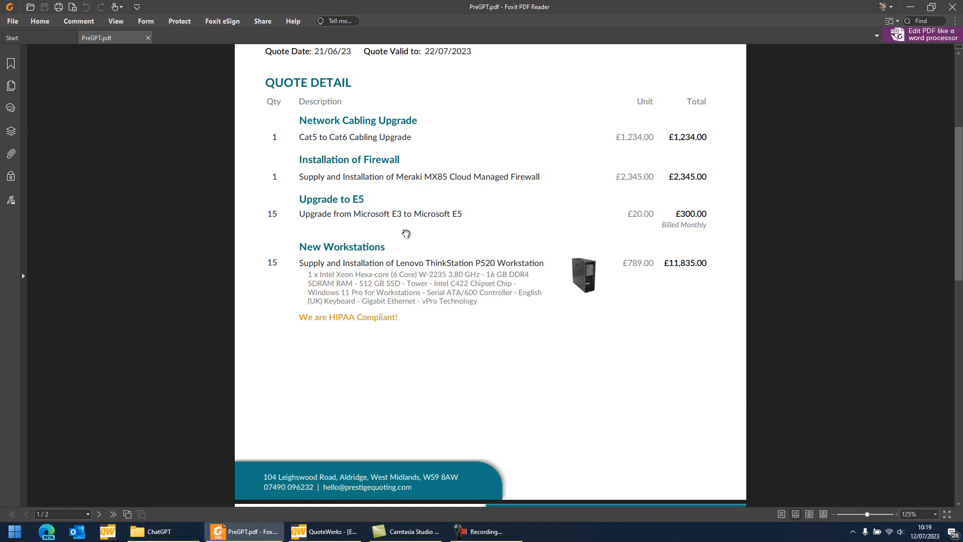
scroll(406, 233, "down", 14)
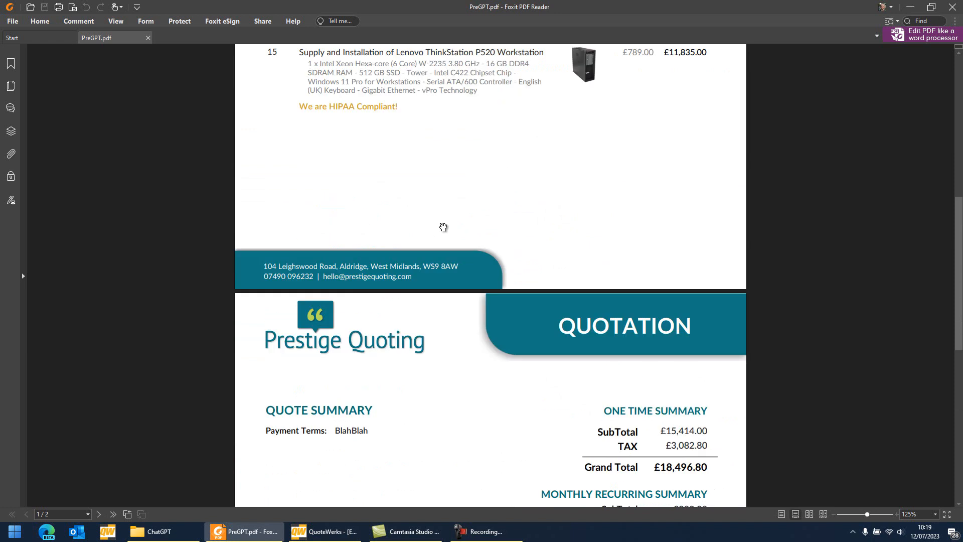
scroll(446, 224, "up", 20)
Switch to QuoteWerks, select the Cat5 to Cat6 Cabling Upgrade line, and compare it with the quotation in Foxit PDF Reader
left_click(324, 531)
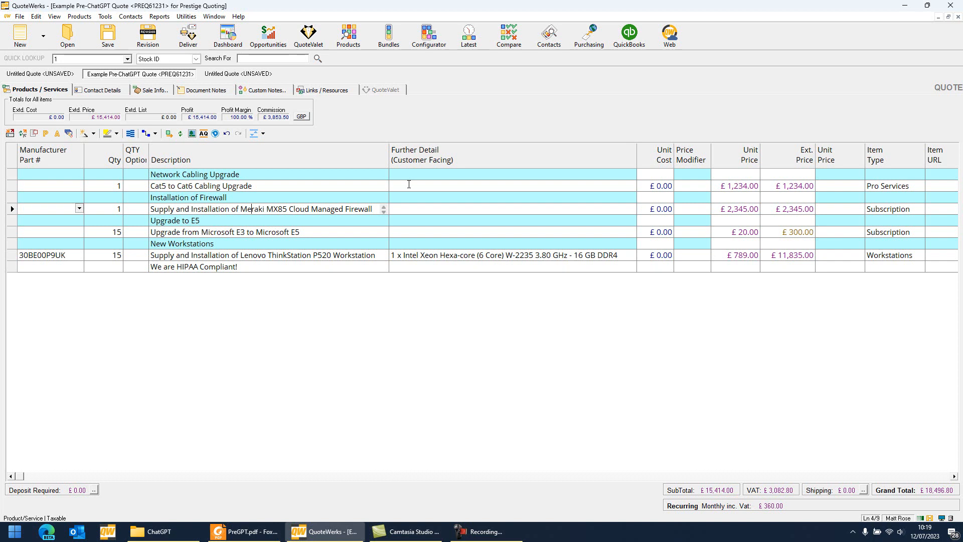
left_click(342, 189)
left_click(246, 531)
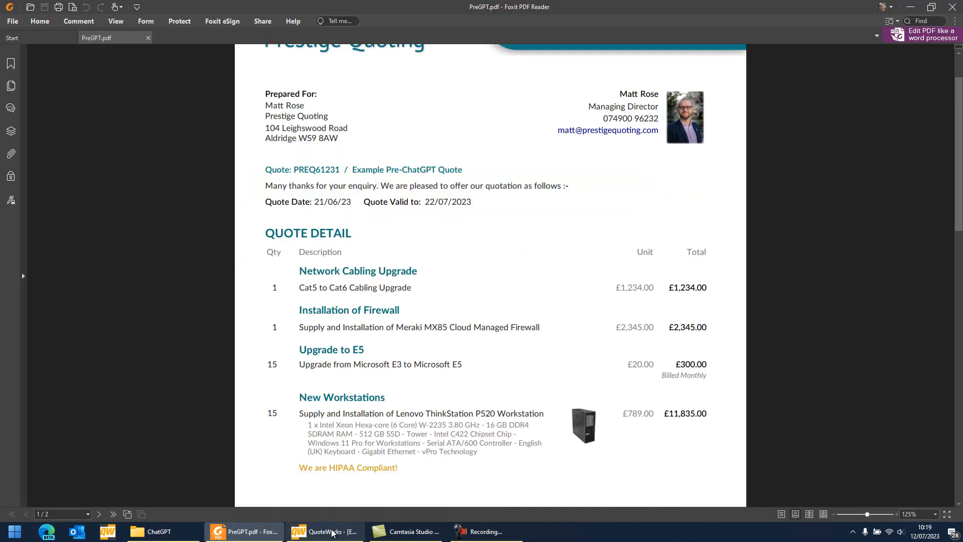
mouse_move(331, 530)
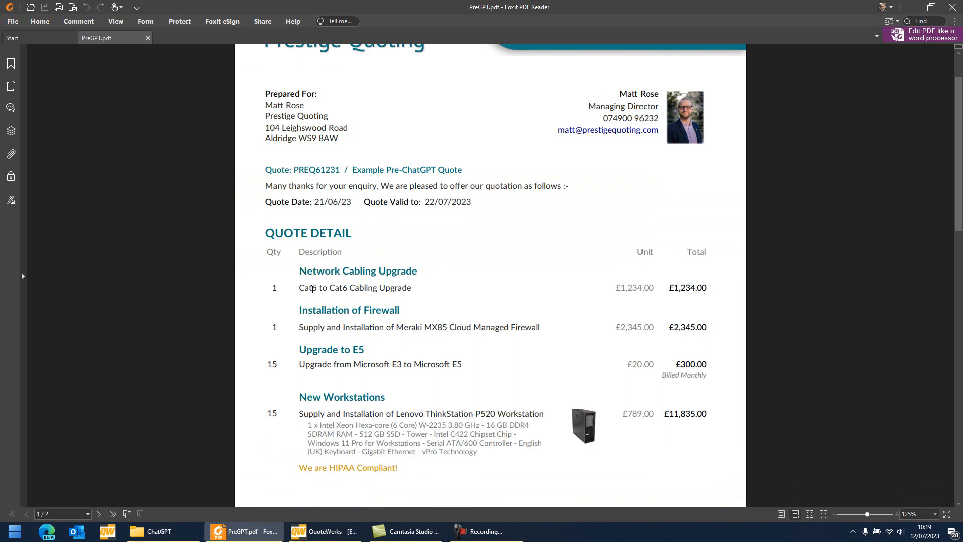
Switch to QuoteWerks and open the ConnectIt-Workflow Assist utility with the operation set to Explain the benefits
left_click(333, 532)
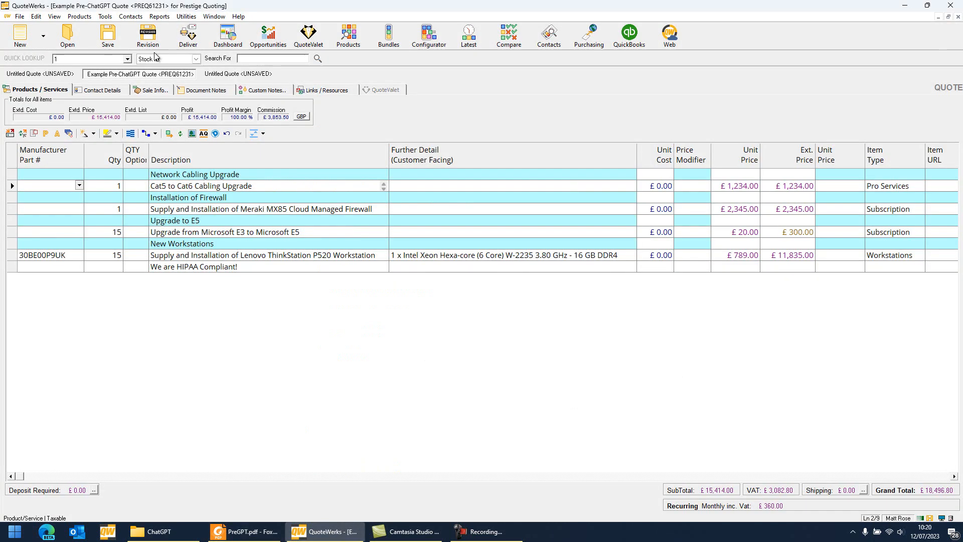
left_click(105, 16)
left_click(150, 254)
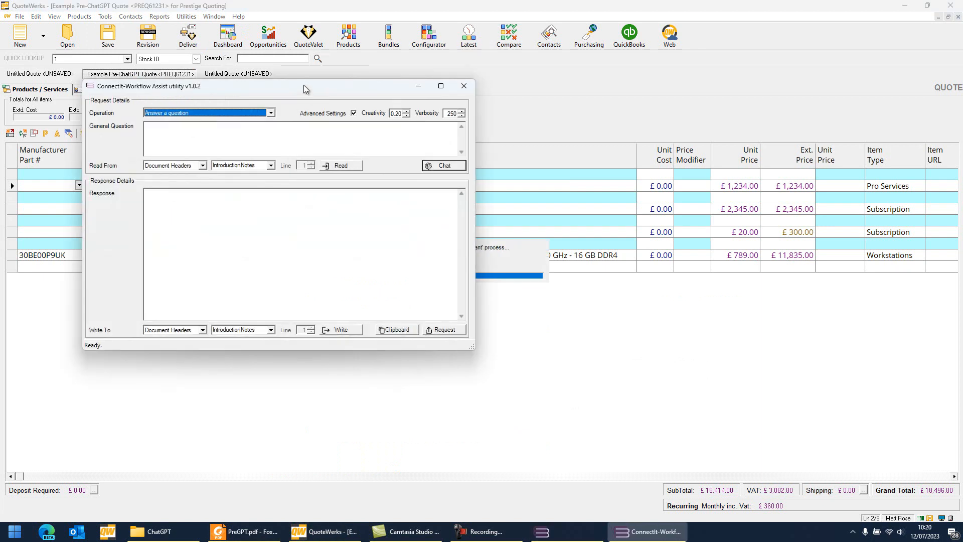
left_click_drag(304, 87, 589, 160)
left_click(525, 188)
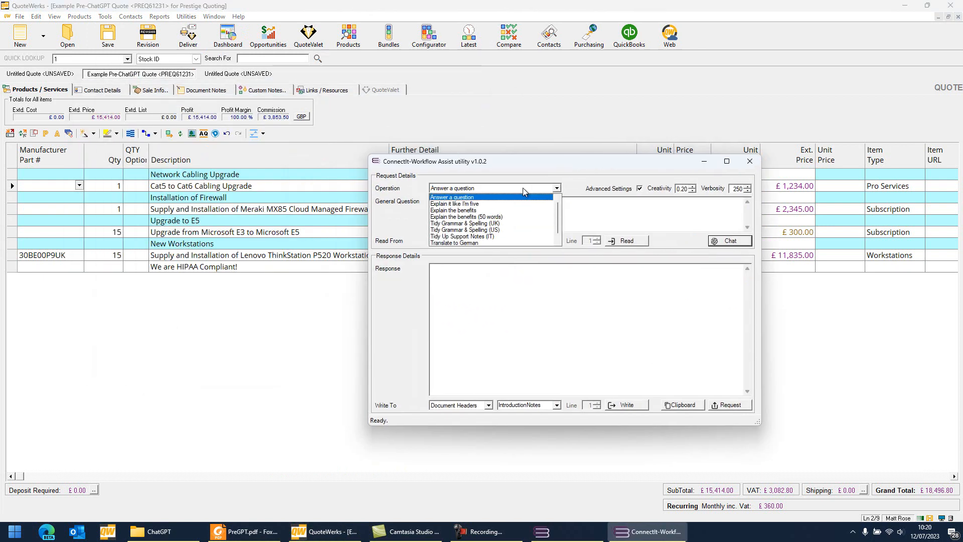
left_click(520, 212)
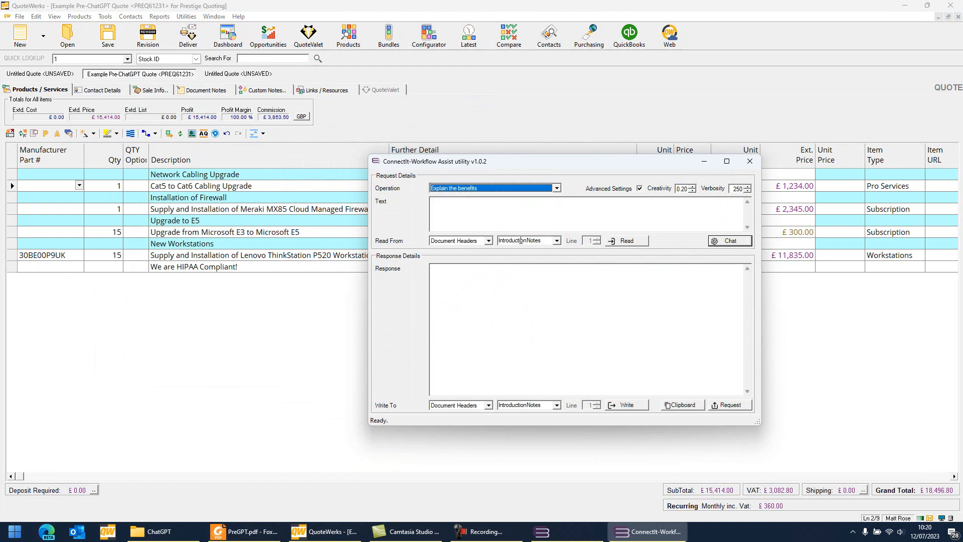
Read the Description of Document Items line 2 as the request text and generate its benefits explanation
left_click(489, 242)
left_click(483, 256)
left_click(487, 242)
left_click(487, 254)
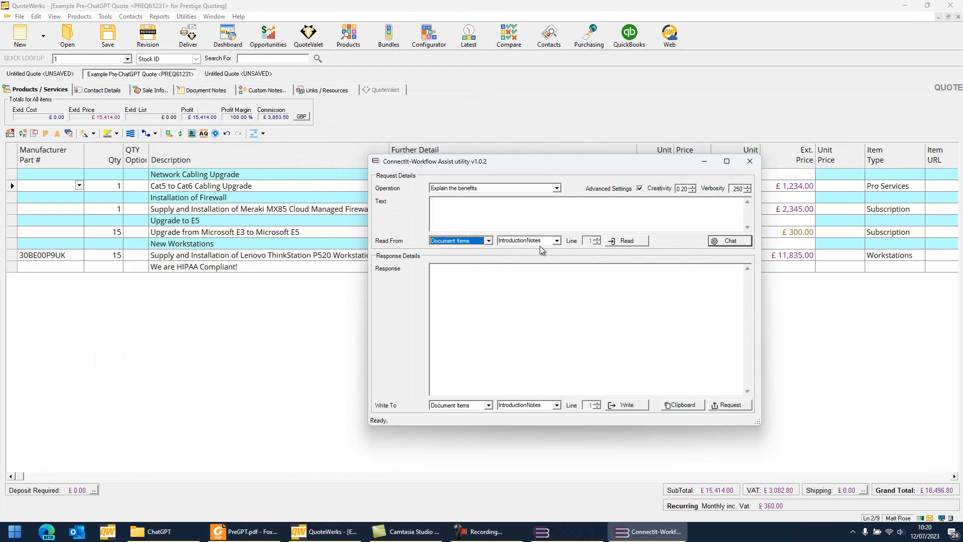
left_click(597, 238)
left_click(627, 241)
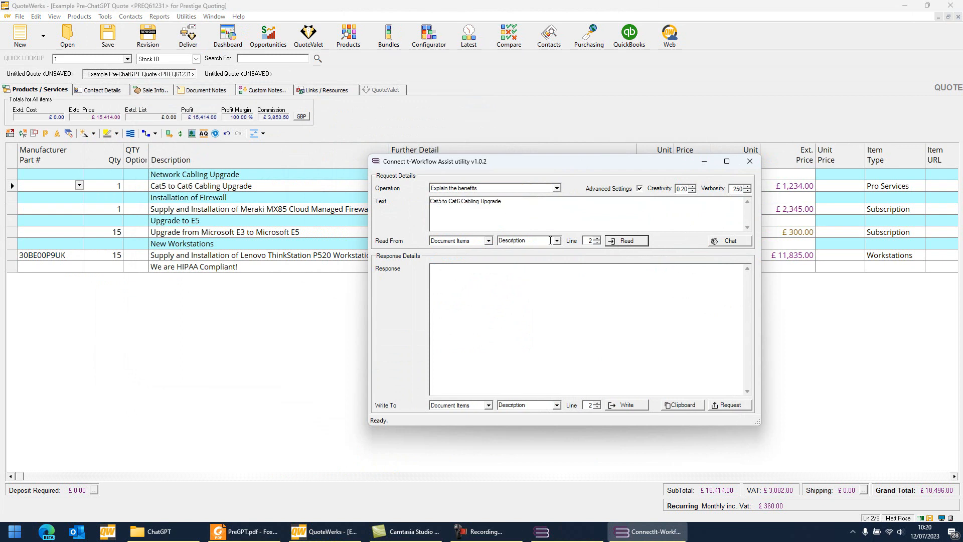
left_click(731, 242)
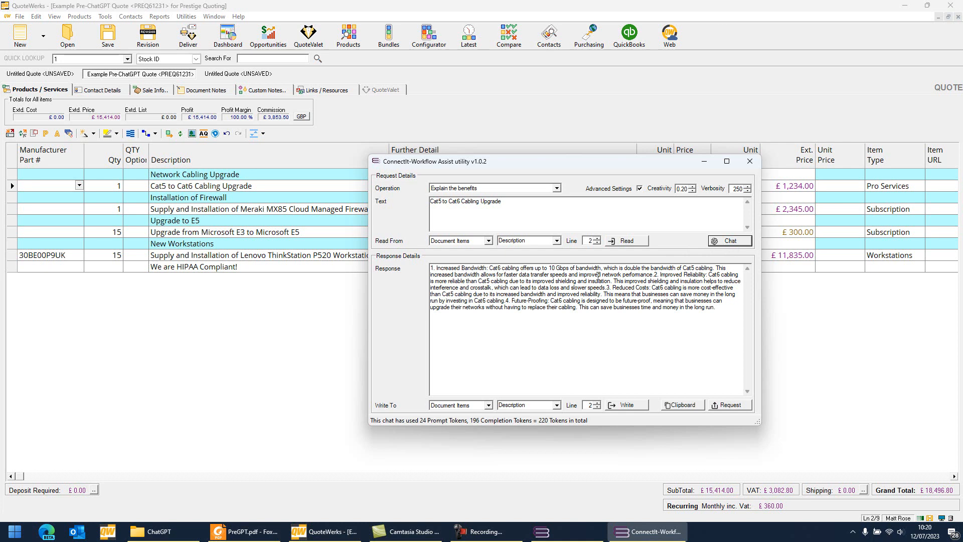
Write the cabling benefits response to the CustomMemo01 field of Document Items line 2
left_click(597, 403)
left_click(598, 402)
left_click_drag(571, 161, 553, 196)
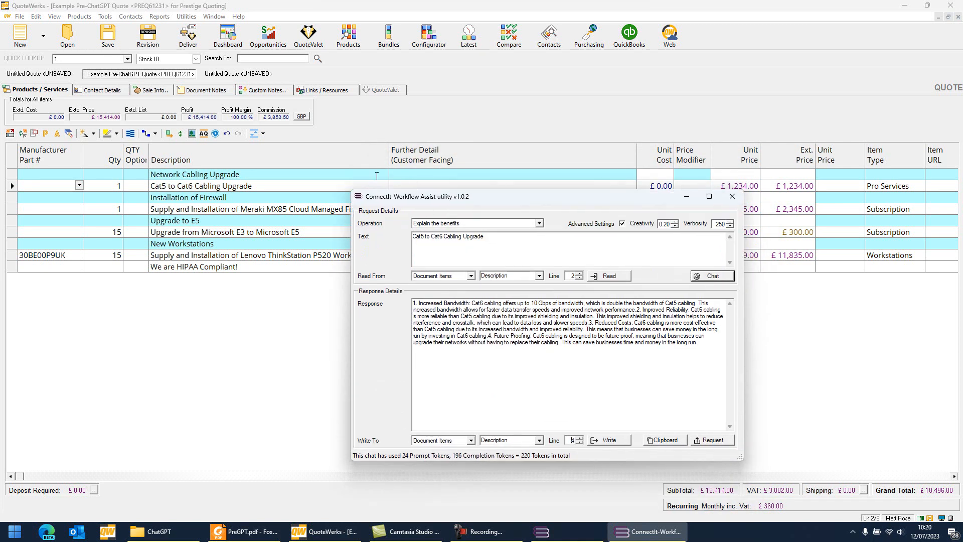
left_click(580, 437)
left_click(539, 440)
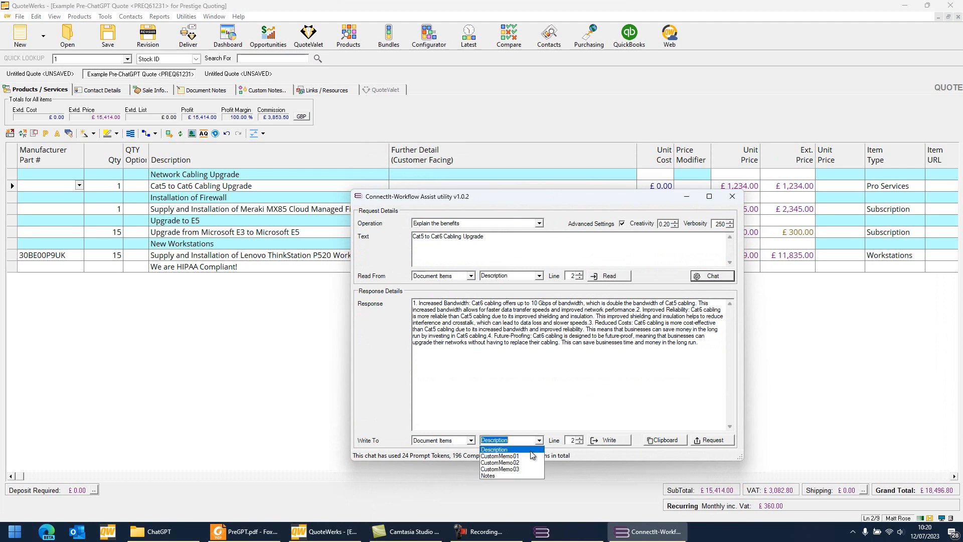
left_click(529, 457)
left_click(608, 440)
left_click_drag(507, 197, 533, 239)
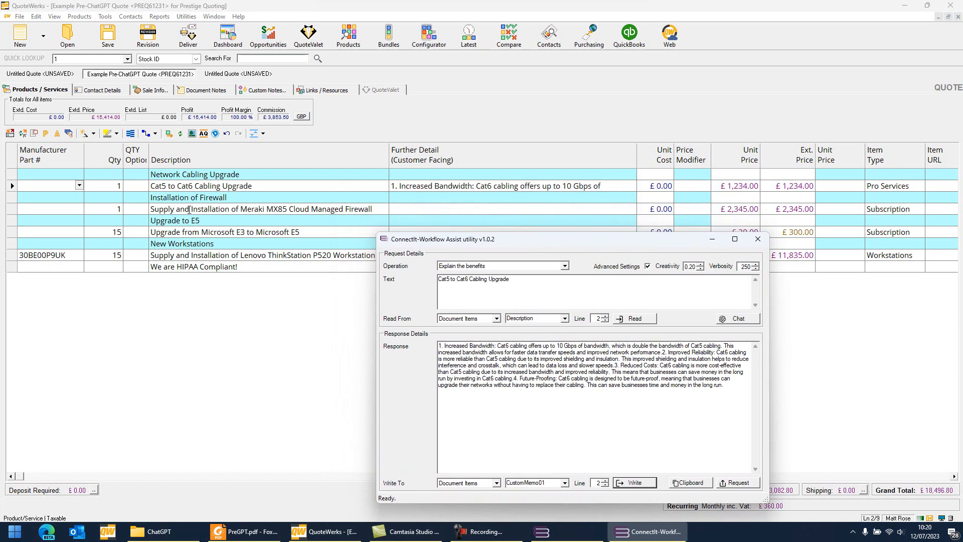
Generate an Explain the benefits (50 words) response from the firewall description on line 4 and write it to CustomMemo01
left_click(605, 316)
left_click(605, 317)
left_click(635, 320)
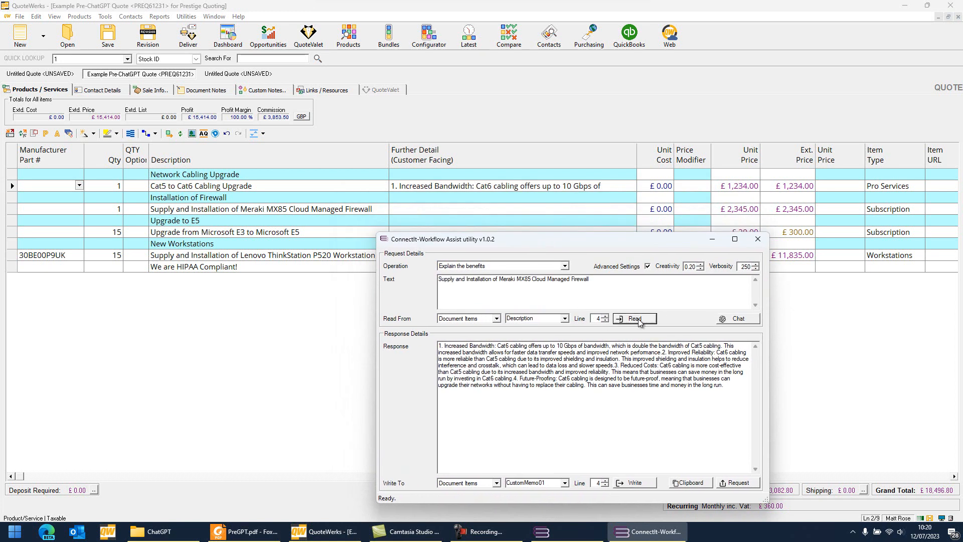
left_click(564, 266)
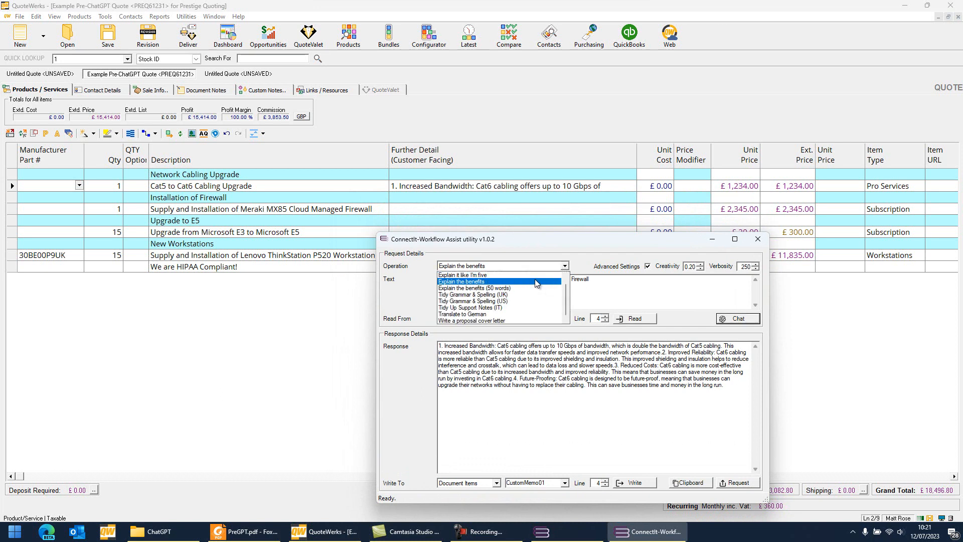
left_click(510, 287)
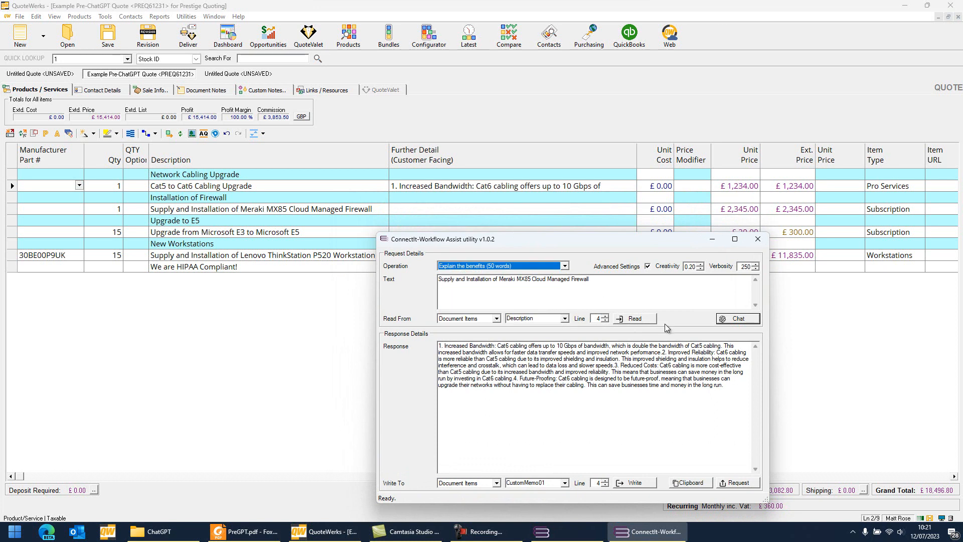
left_click(731, 320)
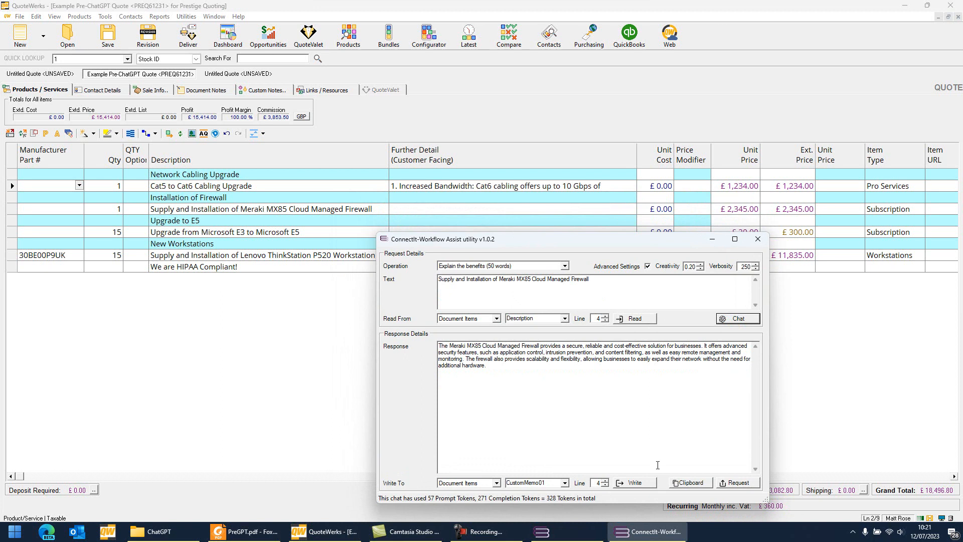
left_click(651, 484)
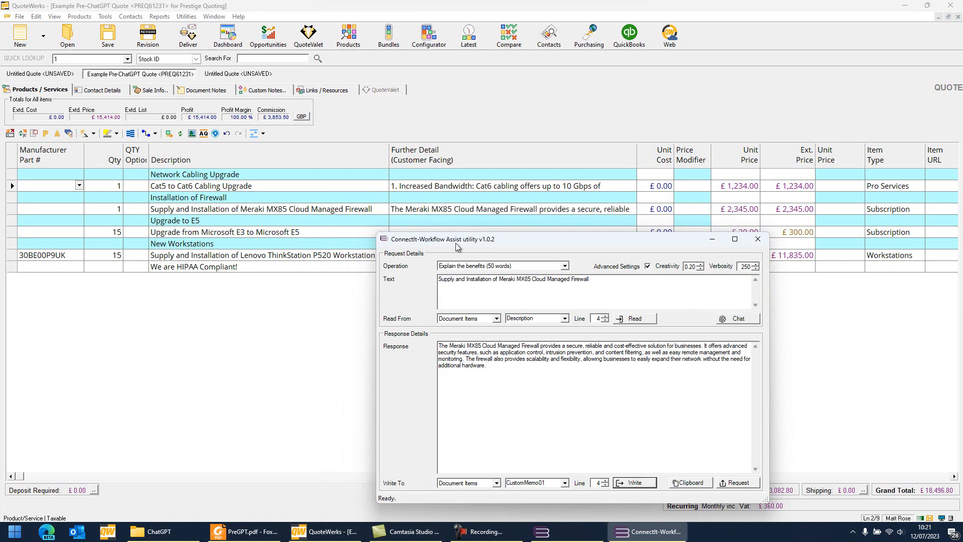
left_click_drag(457, 247, 455, 252)
Generate an Explain the benefits response from the Microsoft E5 upgrade description on line 6 and write it to CustomMemo01
left_click(552, 272)
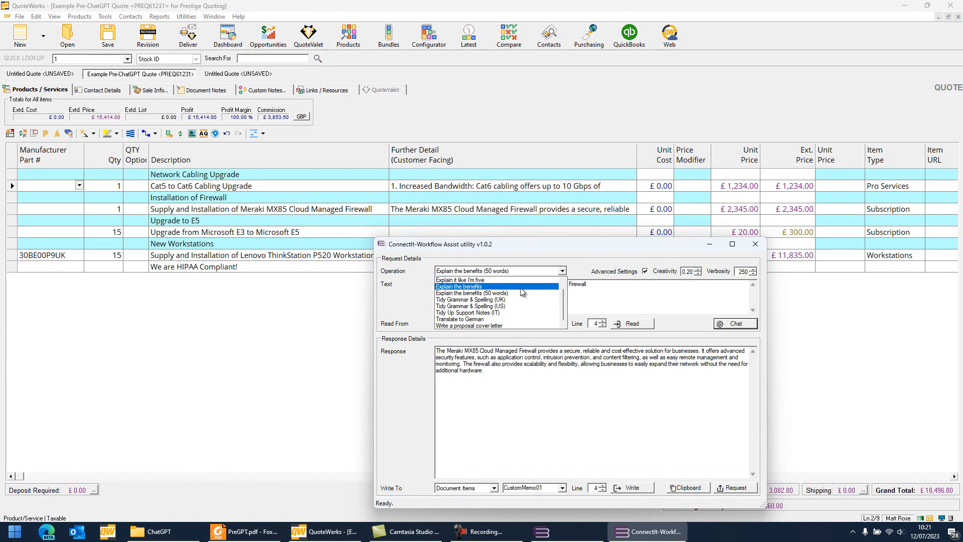
left_click(521, 287)
left_click(604, 321)
left_click(605, 321)
left_click(632, 324)
left_click(737, 324)
left_click(739, 324)
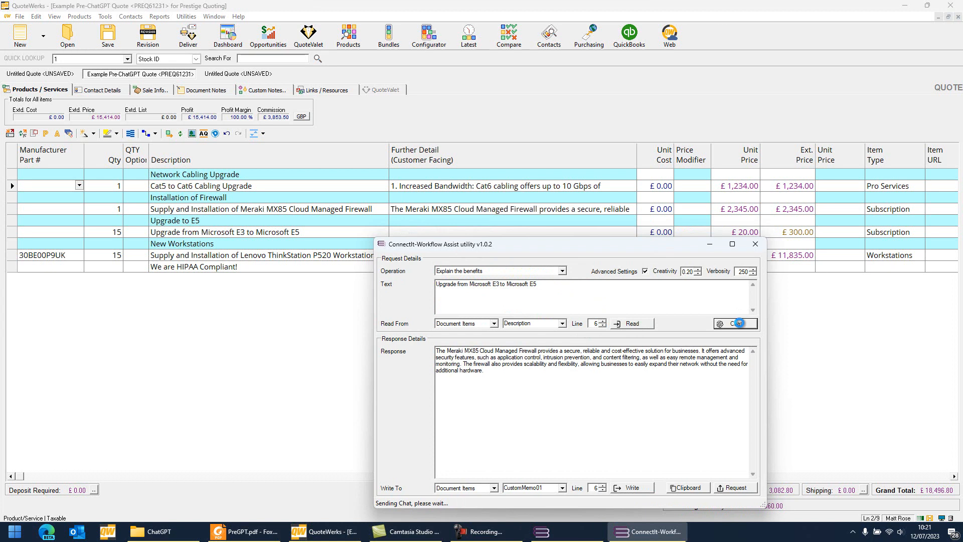
left_click(633, 488)
left_click_drag(502, 243, 541, 190)
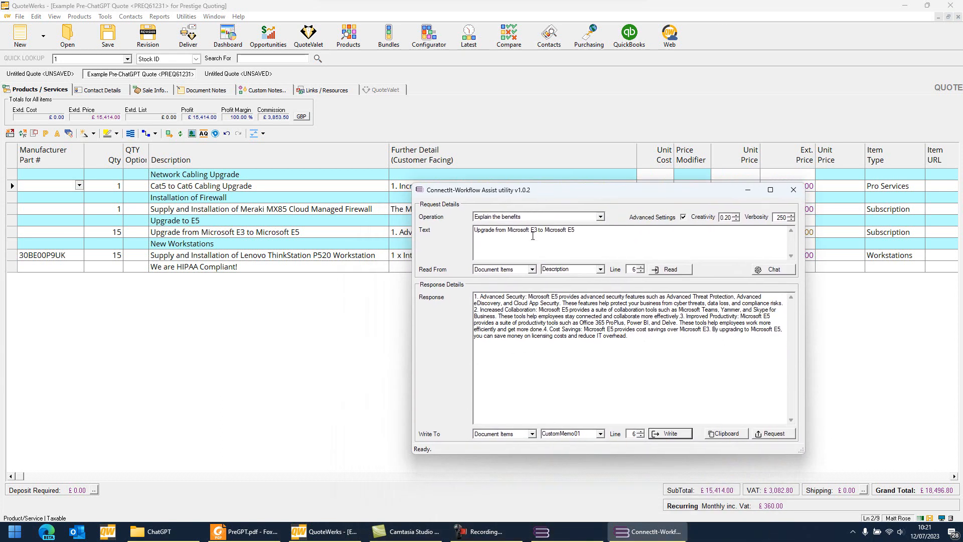
Set up an Explain it like I'm five request that reads from CustomMemo01 of Document Items line 8
left_click(640, 267)
left_click(640, 267)
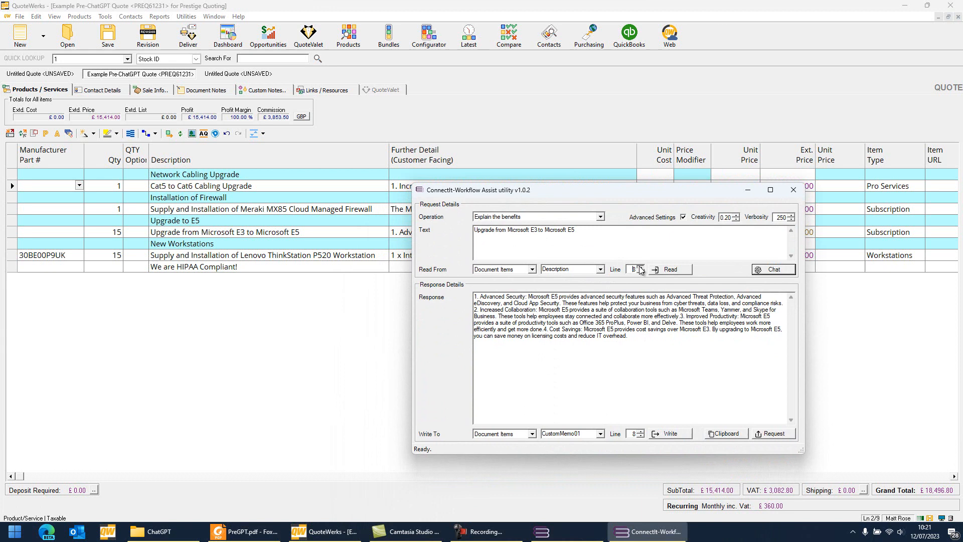
left_click(601, 219)
left_click(592, 226)
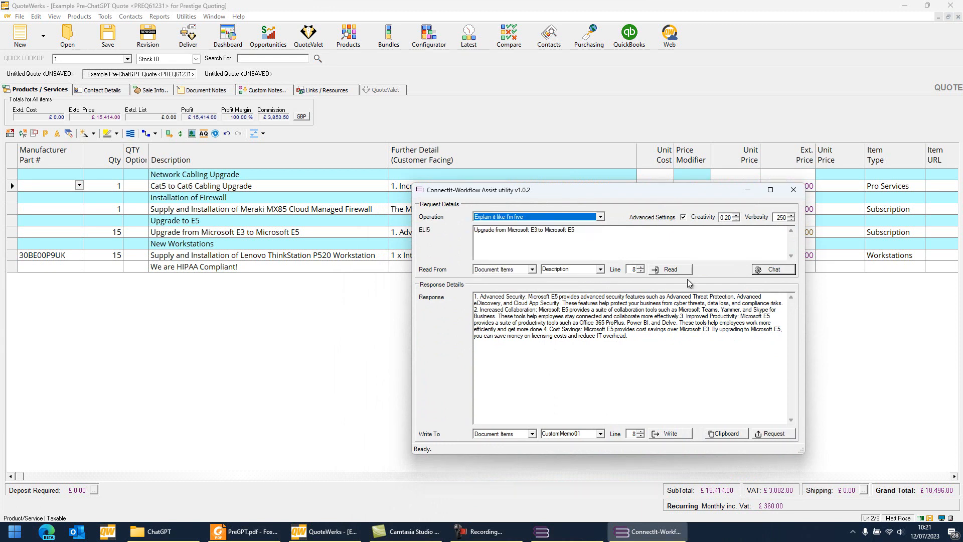
left_click(600, 269)
left_click(562, 284)
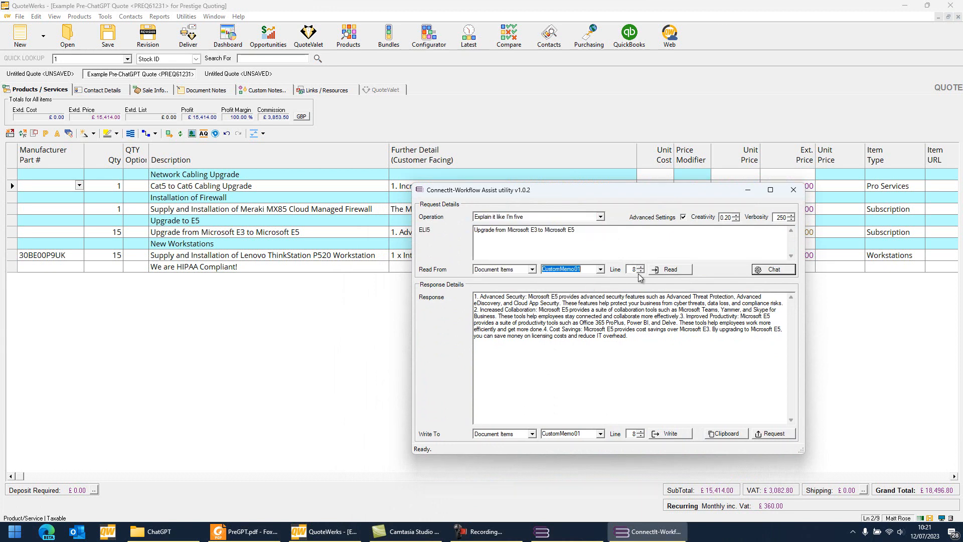
Generate the simplified explanation from the workstation's specification text and write it to line 8's CustomMemo01
left_click(667, 271)
left_click(785, 274)
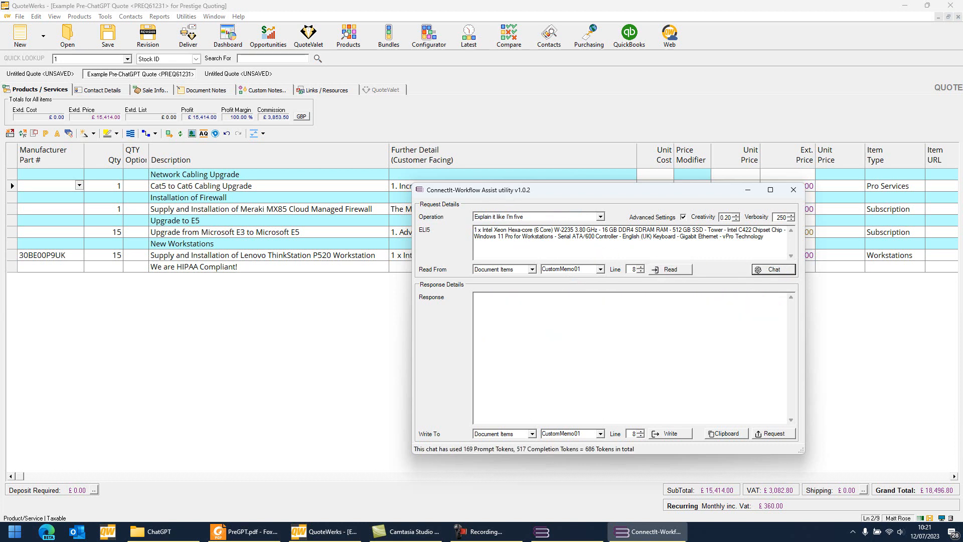
left_click(781, 273)
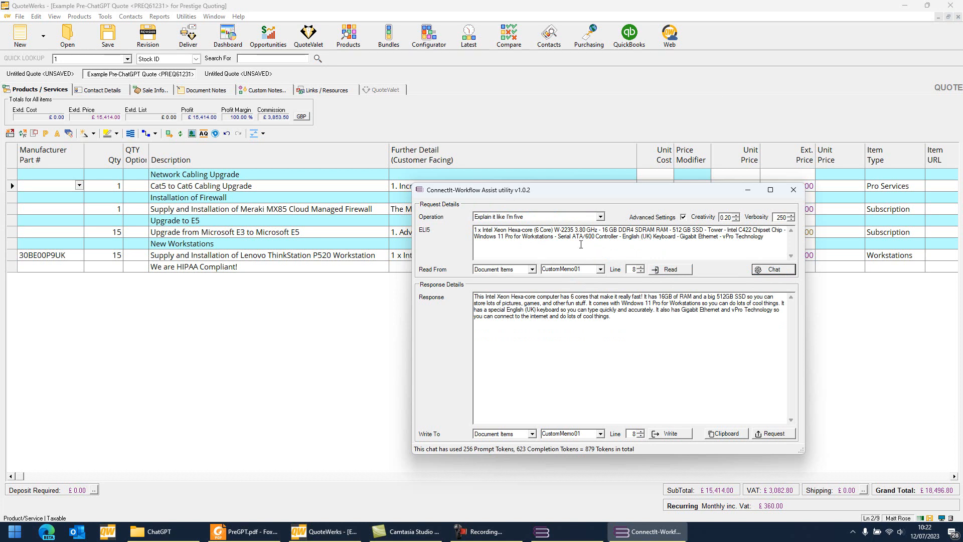
left_click_drag(617, 297, 640, 299)
left_click(673, 439)
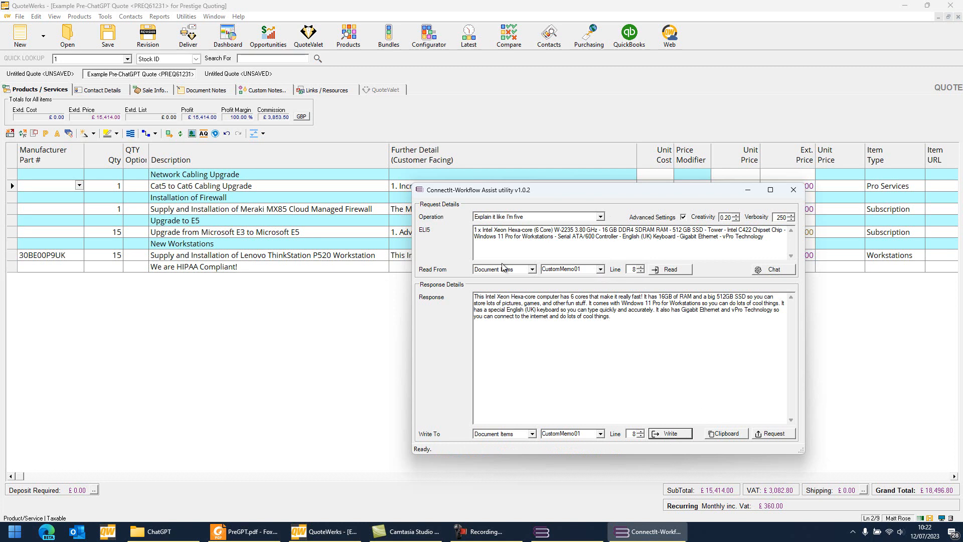
Read the HIPAA statement from the Description of line 9 and generate its Explain it like I'm five response
left_click(601, 270)
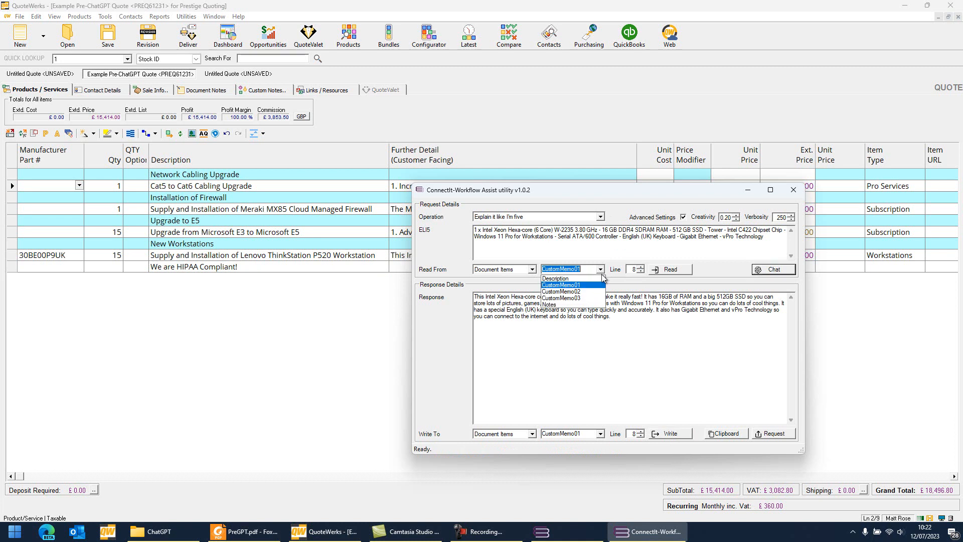
left_click(555, 279)
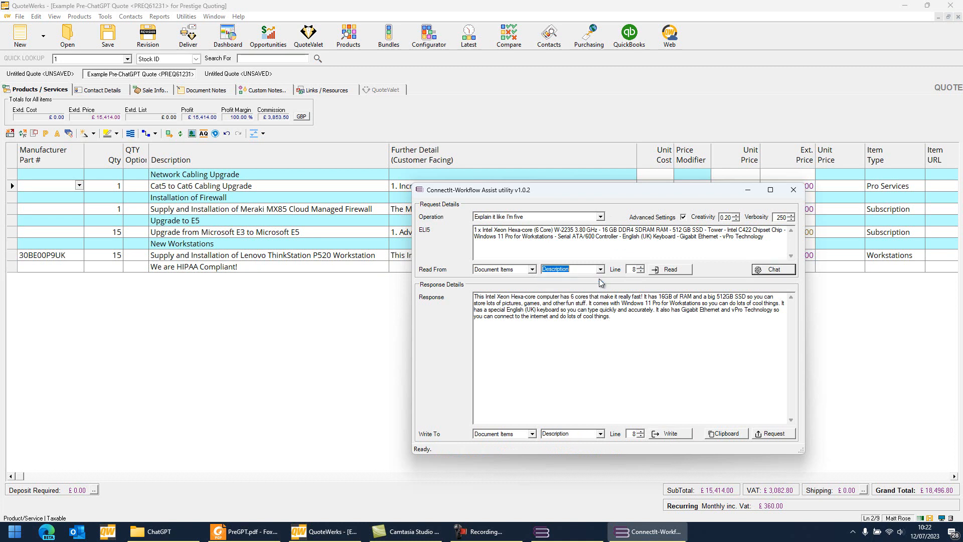
left_click(672, 270)
left_click(673, 270)
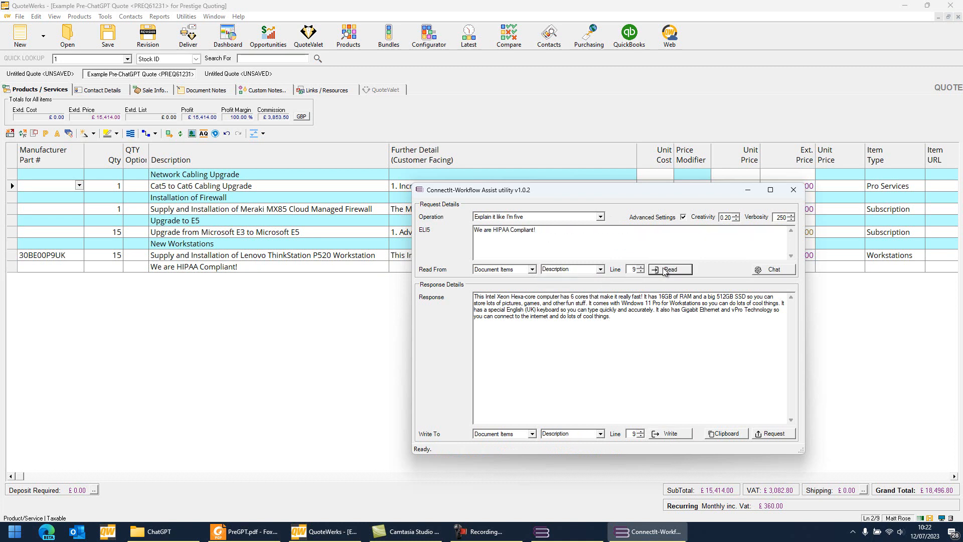
left_click(786, 270)
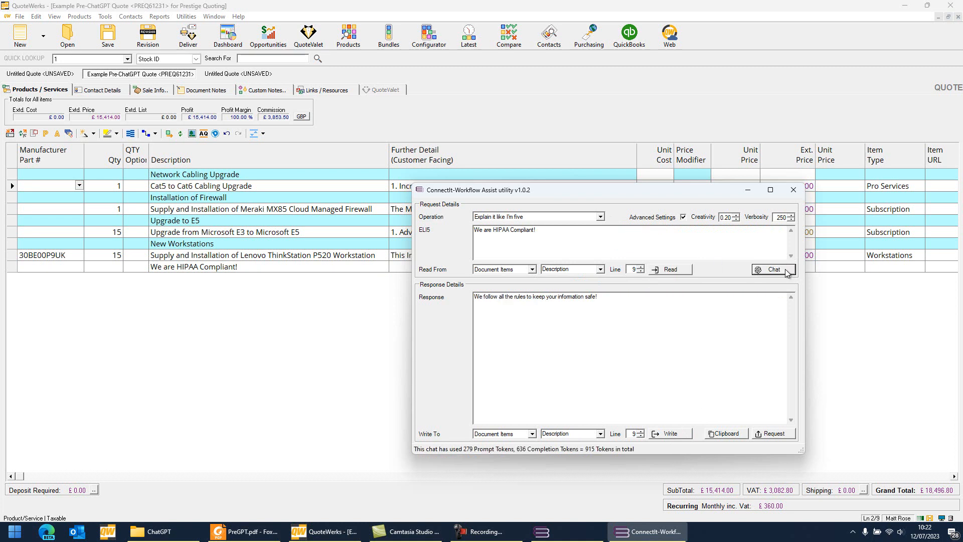
Generate an Explain the benefits response from the HIPAA statement and write it to the Description of line 9
left_click(600, 217)
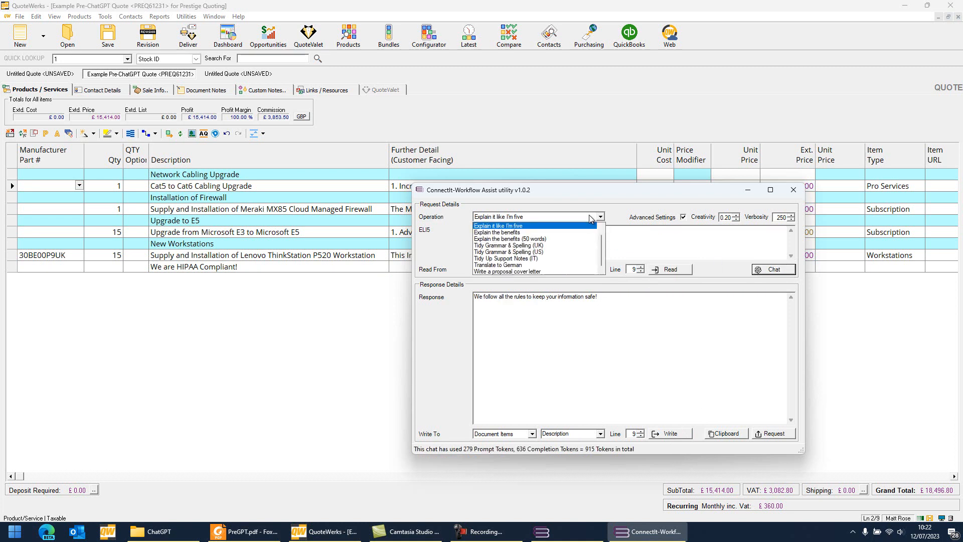
left_click(579, 234)
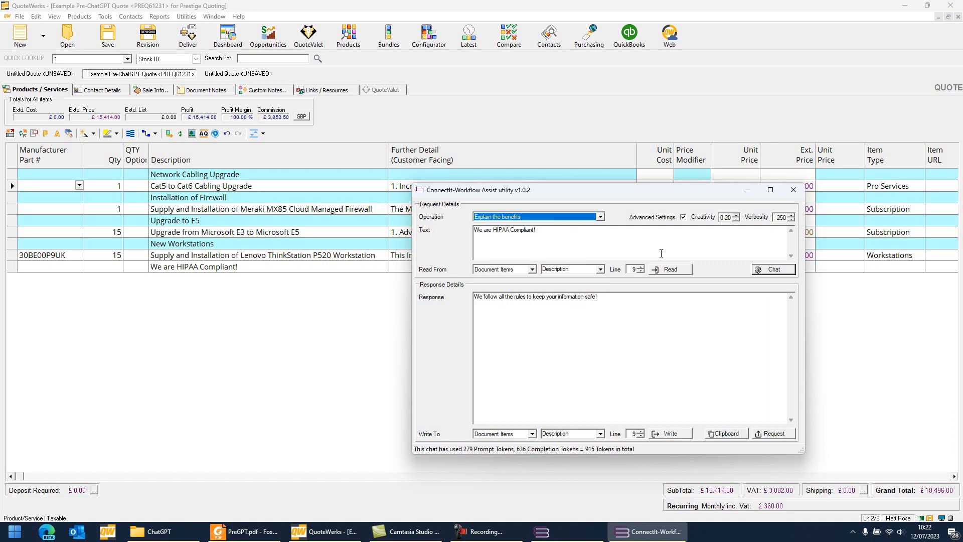
left_click(774, 269)
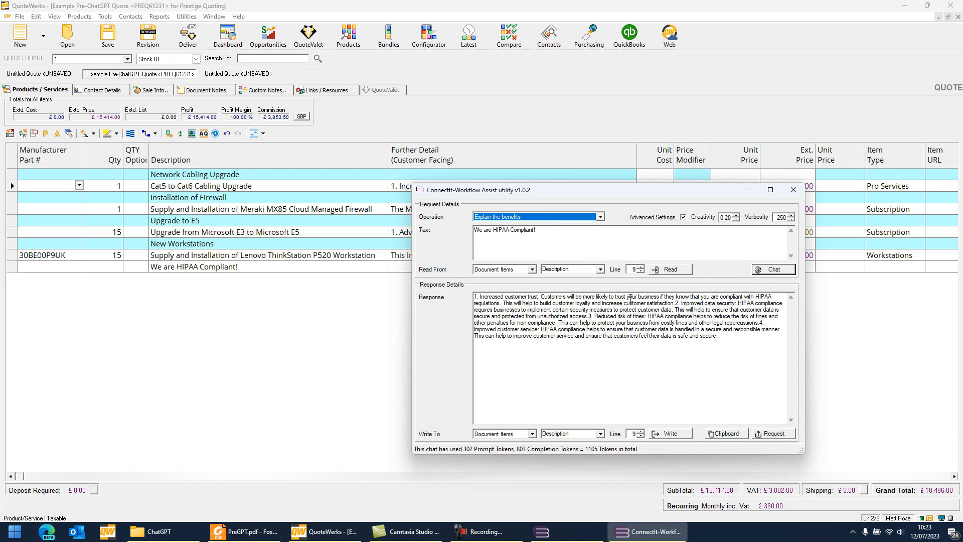
left_click(679, 435)
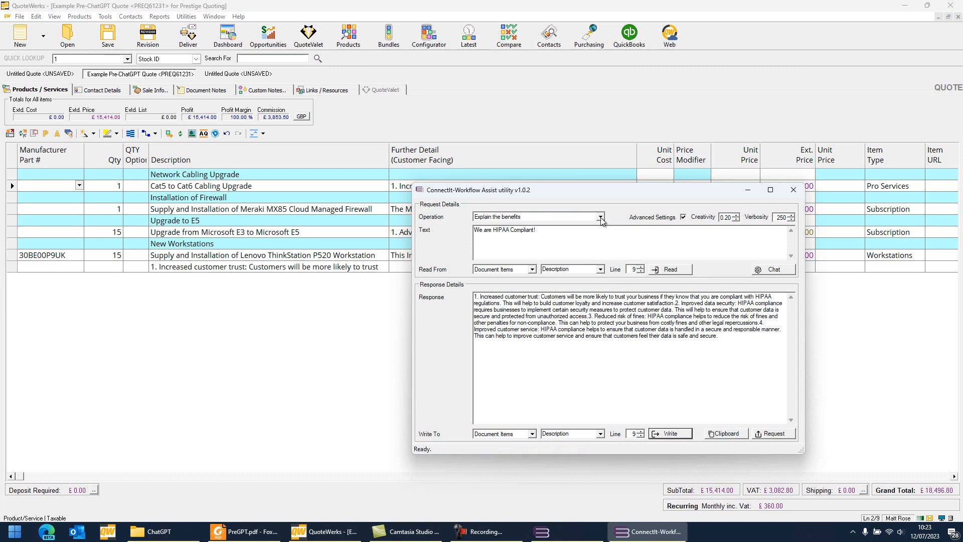
Read the IntroductionNotes field of the Document Headers into the request text
left_click(532, 270)
left_click(502, 284)
left_click(669, 269)
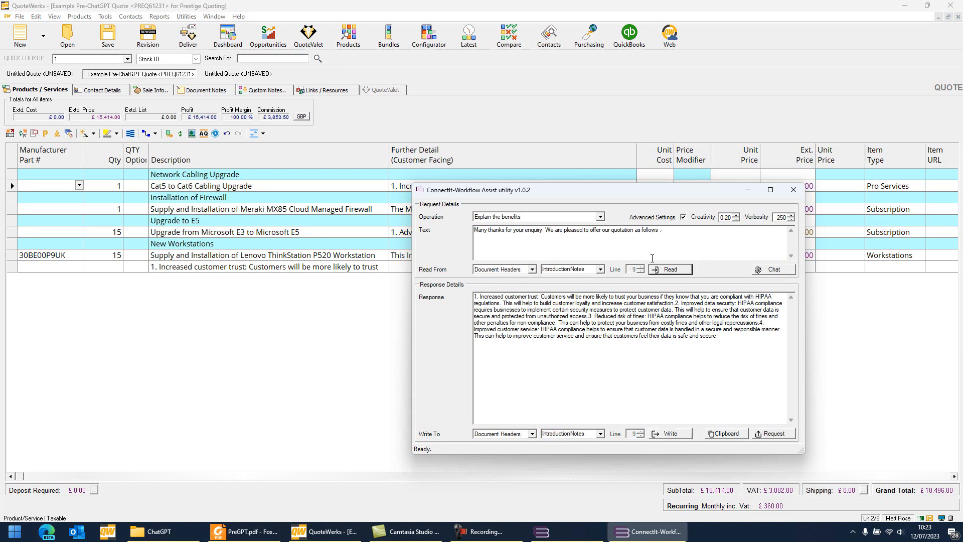
Generate a proposal cover letter from the topics "Network cabling upgrade to Cat6", "New Firewall", "Upgrade Microsoft 365 E5 (detailing benefits)" and "New Workstations"
left_click_drag(664, 230, 466, 232)
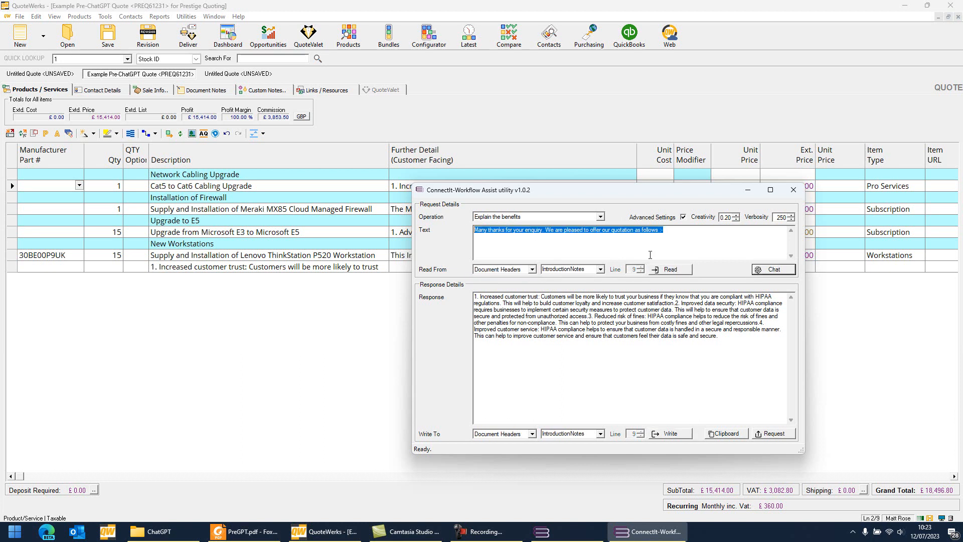
left_click(601, 217)
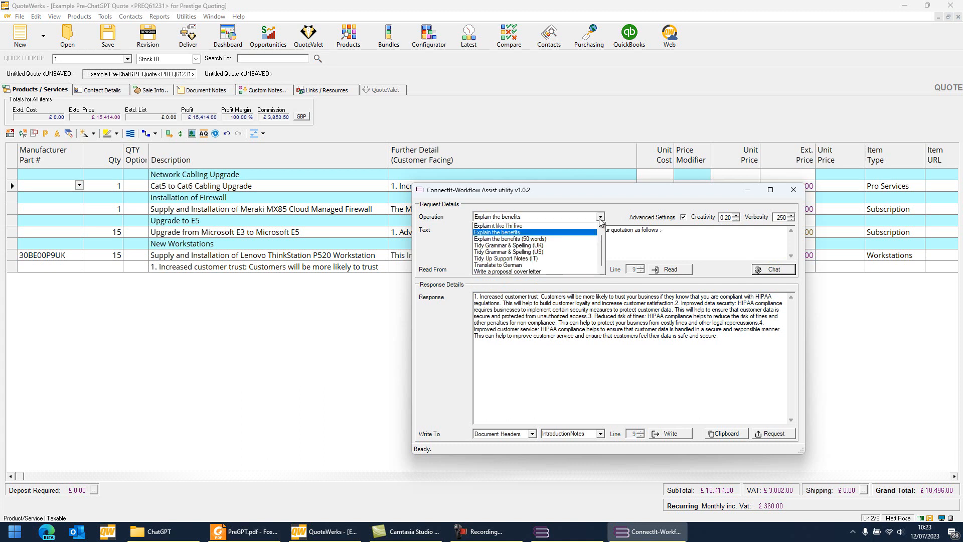
left_click(536, 273)
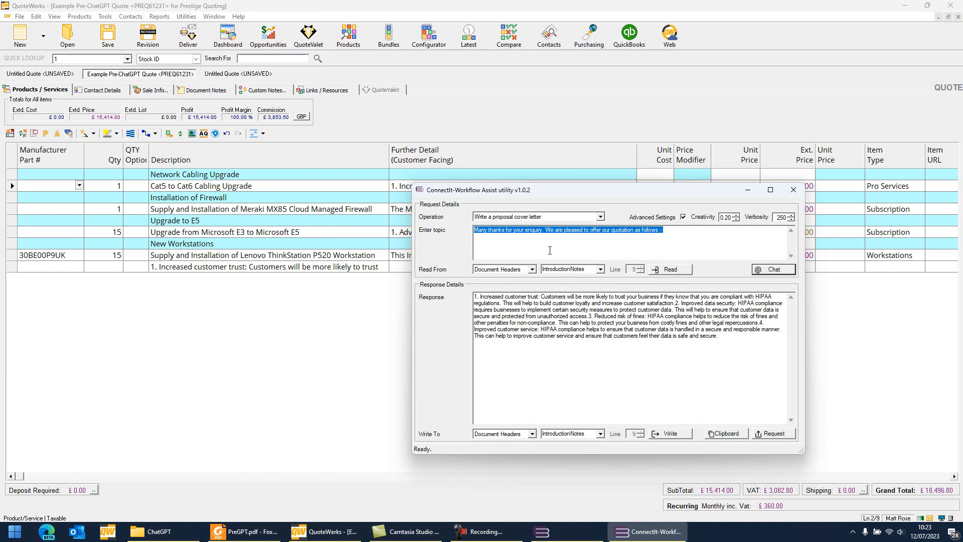
left_click(666, 231)
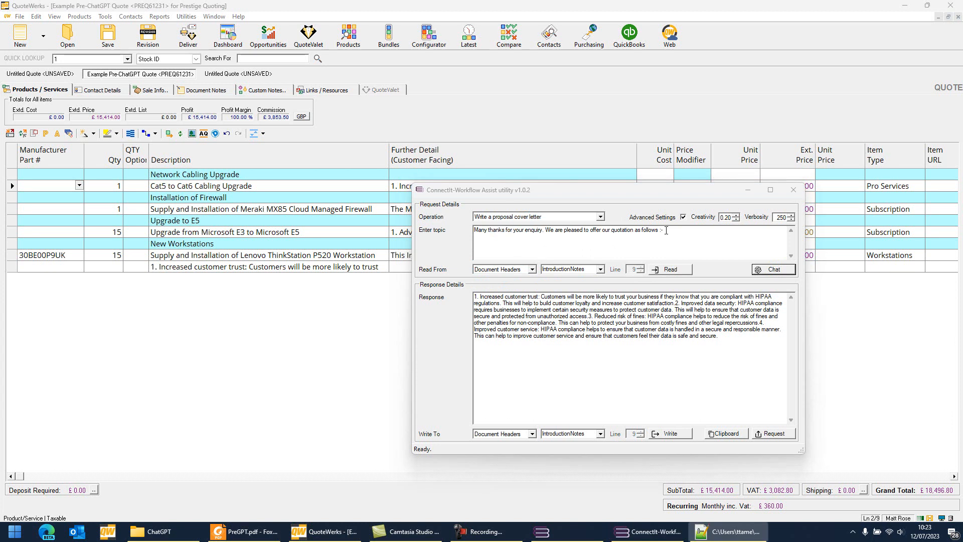
left_click_drag(669, 231, 462, 227)
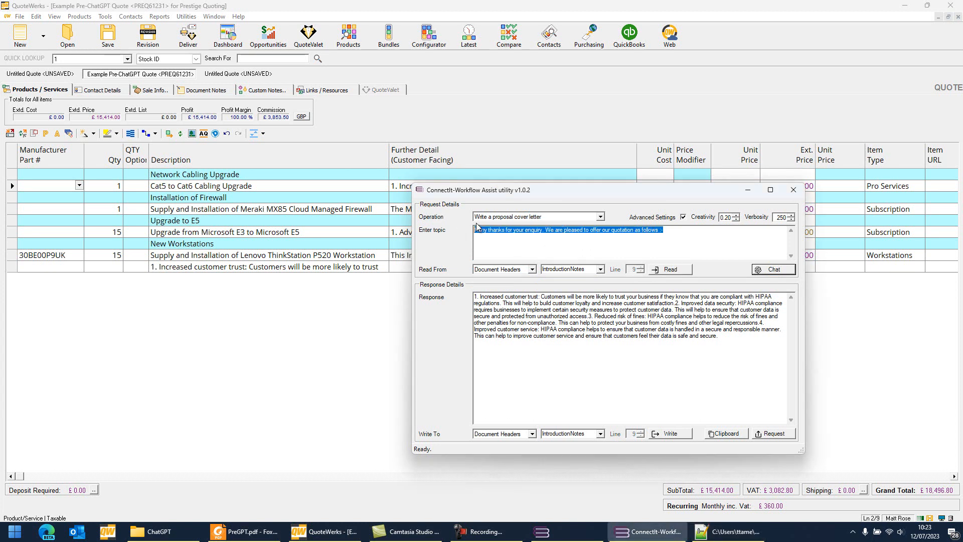
type("Network cabling upgrade to Cat6 New Firewall Upgrade Microsoft 365 E5 (detailing benefits) New Workstations")
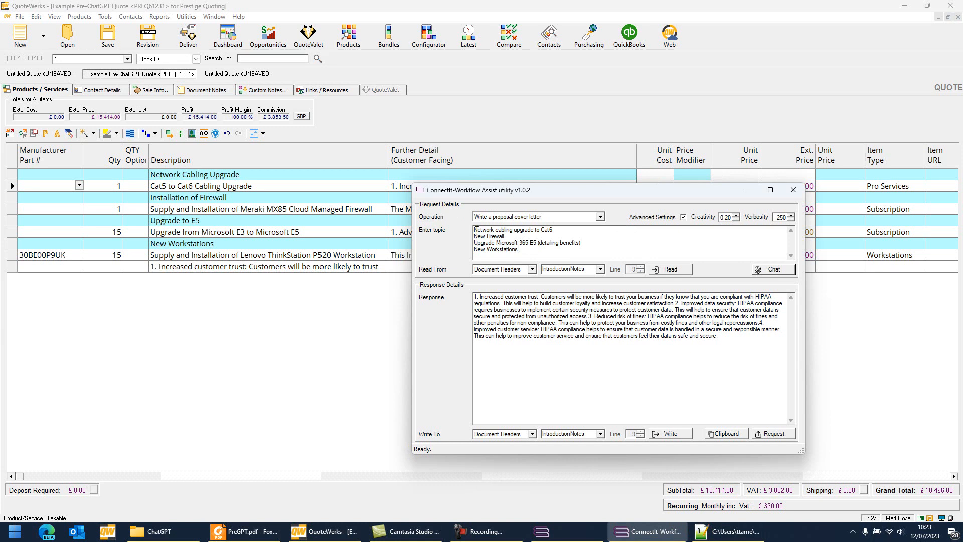
left_click(774, 269)
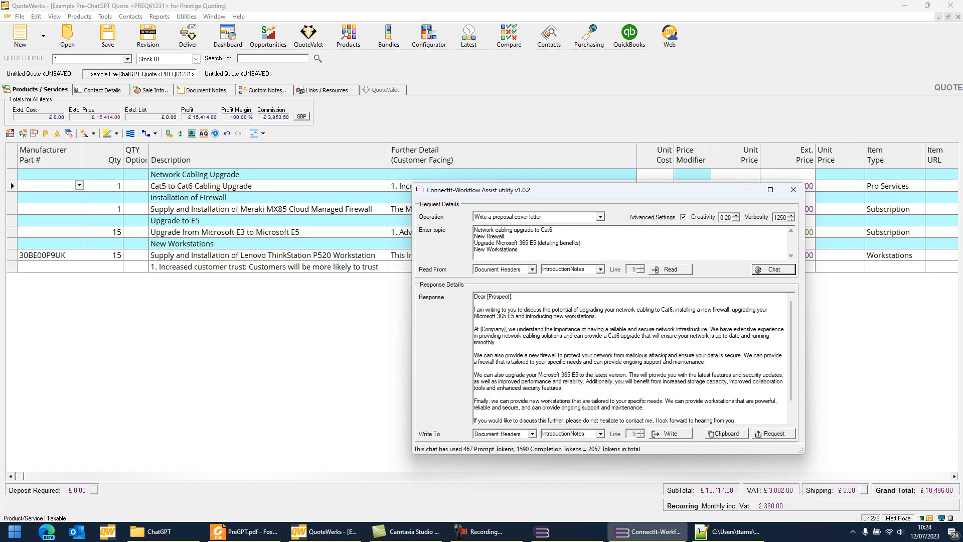
Remove the greeting line from the generated letter and replace the [Company] placeholder with Prestige Quoting
scroll(669, 357, "down", 1)
scroll(665, 358, "up", 1)
left_click_drag(526, 297, 418, 296)
key("Delete")
key("Delete")
key("Delete")
left_click_drag(481, 315, 509, 317)
type("Prestige Qu")
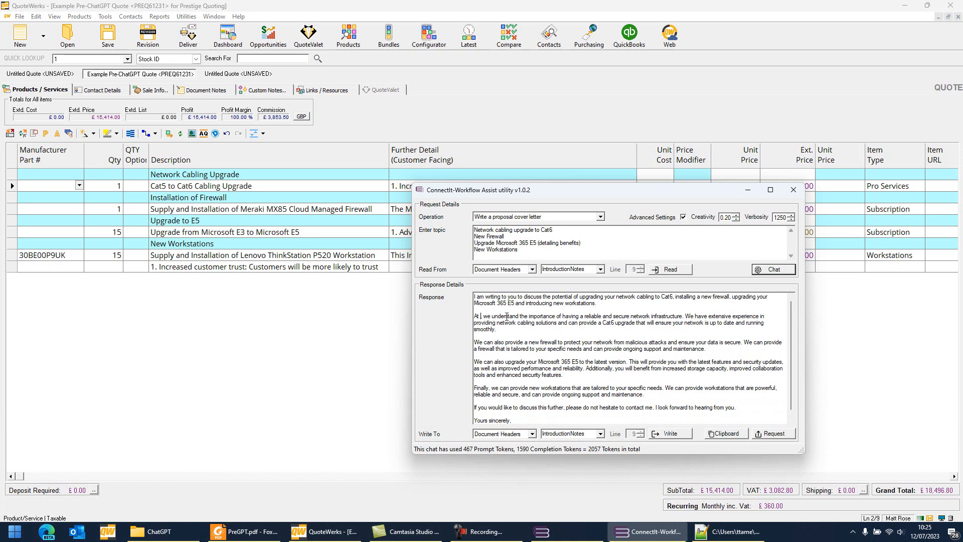
type("oting")
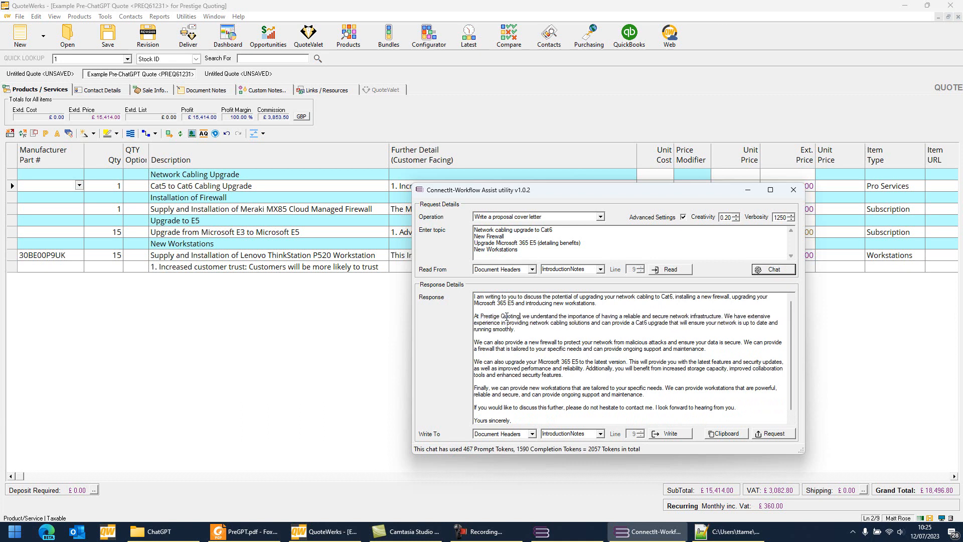
Delete the closing sign-off from the letter and write the letter to the Document Headers' IntroductionNotes
scroll(568, 348, "down", 1)
left_click_drag(500, 421, 471, 414)
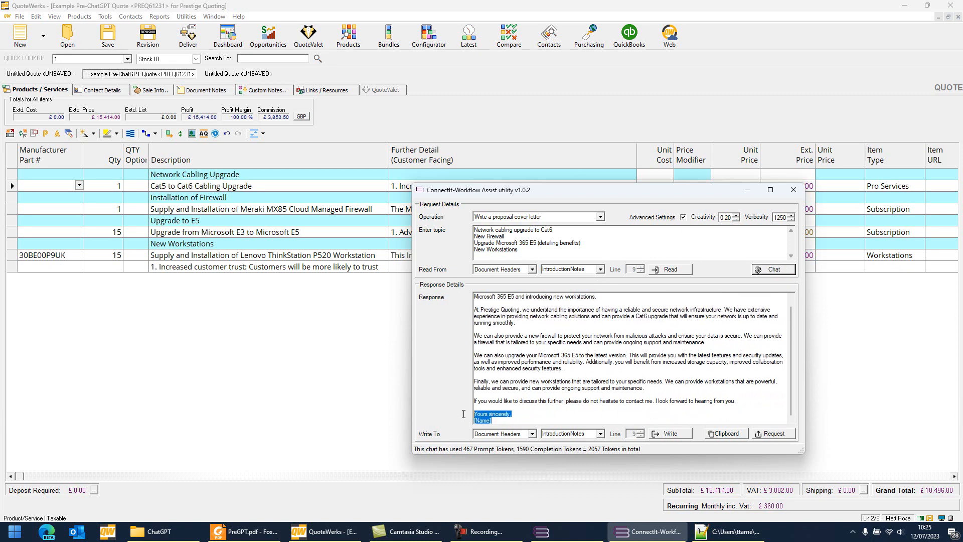
key("BackSpace")
left_click(672, 435)
Exit the ConnectIt-Assist utility and open the quote's document notes to check the introduction text
left_click(793, 190)
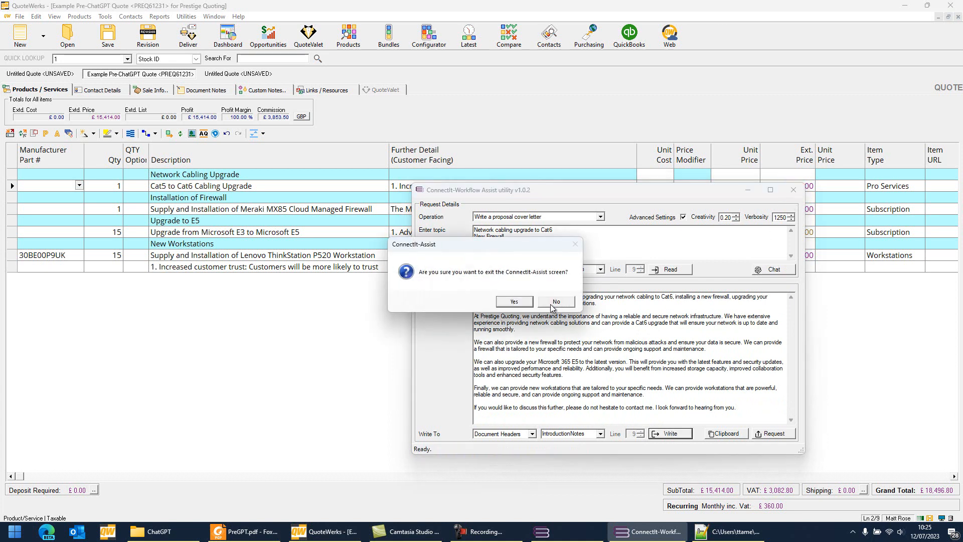
left_click(518, 305)
left_click(206, 90)
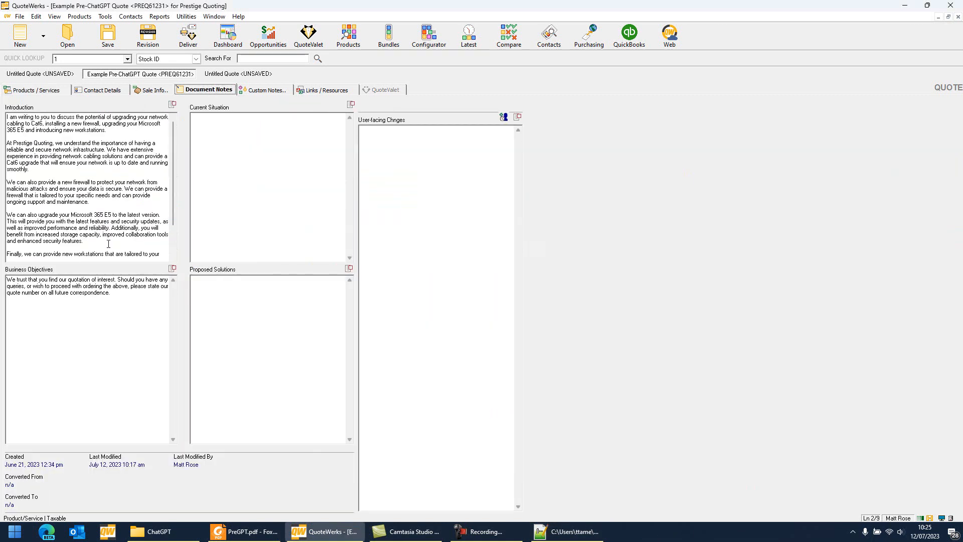
Save the quote and select the Prestige Quote (with cover/letter) layout for delivering the document
left_click(109, 18)
left_click(106, 4)
left_click(108, 36)
left_click(574, 300)
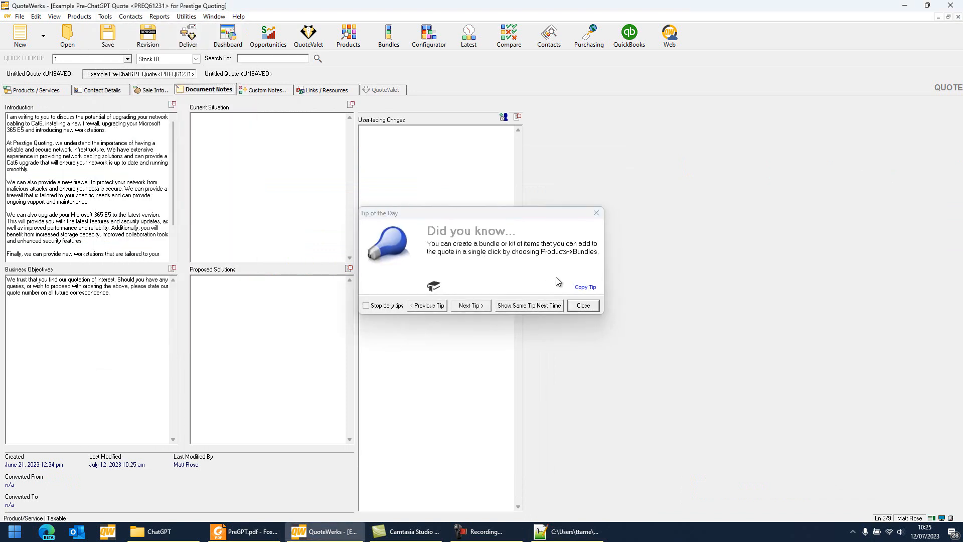
left_click(585, 304)
left_click(366, 215)
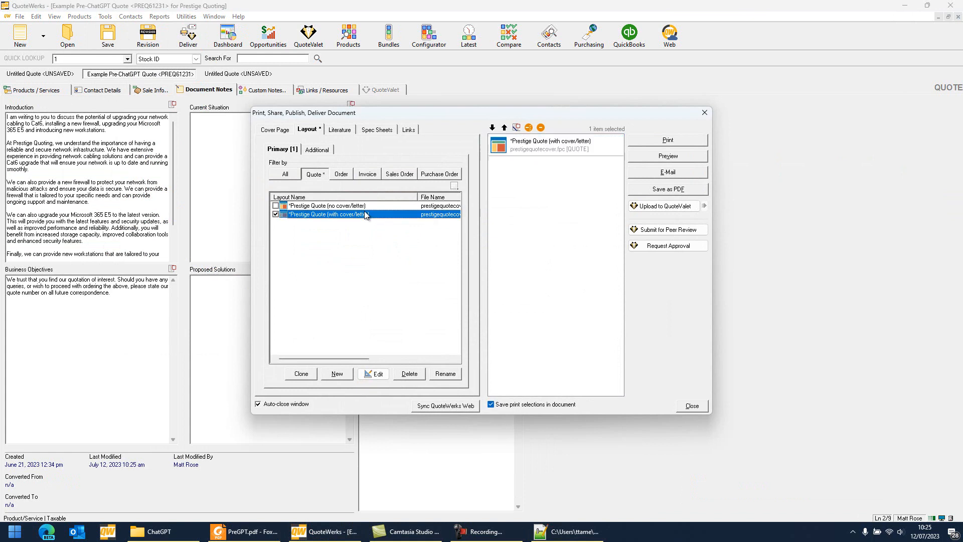
Switch to Foxit PDF Reader to look through the original PreGPT.pdf quote, and return to the QuoteWerks delivery window
left_click(267, 534)
scroll(374, 317, "up", 2)
scroll(374, 318, "down", 12)
scroll(373, 321, "up", 10)
left_click(324, 531)
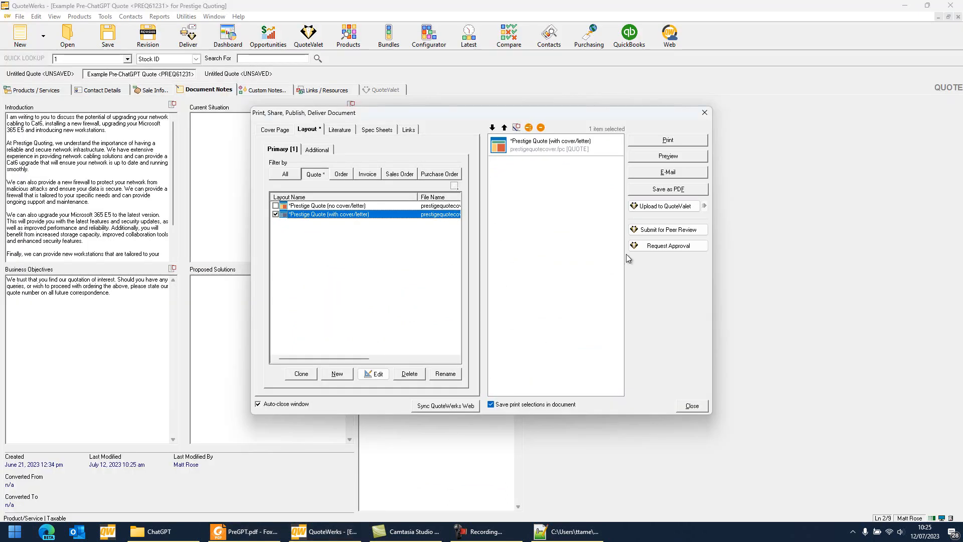
Save the quote as a PDF using the cover letter layout and open the resulting file in Foxit PDF Reader
left_click(668, 189)
left_click(474, 320)
left_click(551, 329)
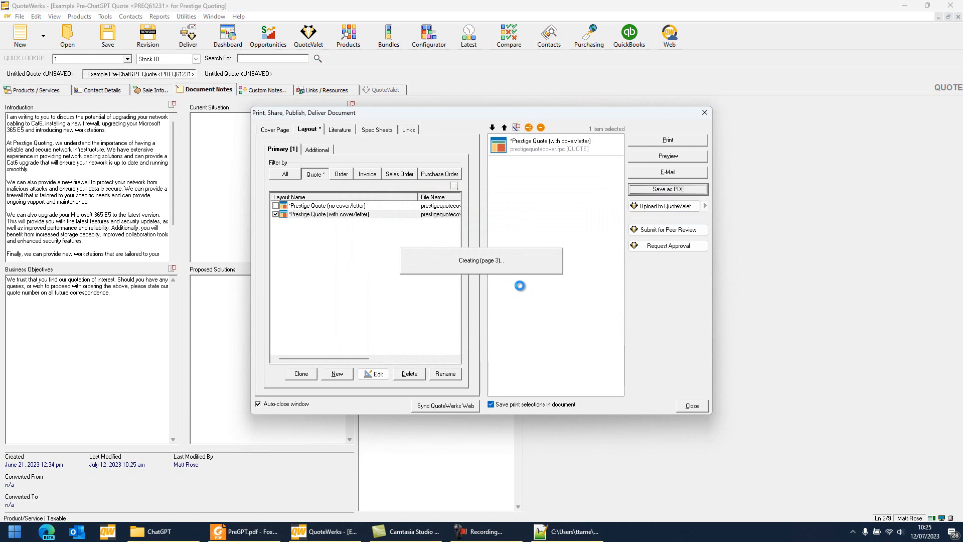
left_click(526, 296)
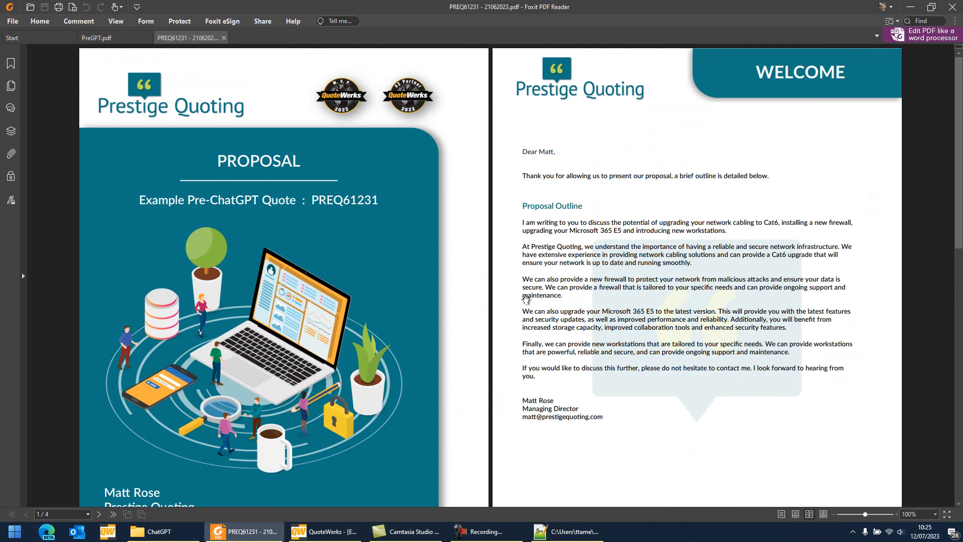
Review the new proposal's cover letter and item explanations, comparing its quotation pages with PreGPT.pdf
scroll(532, 191, "down", 3)
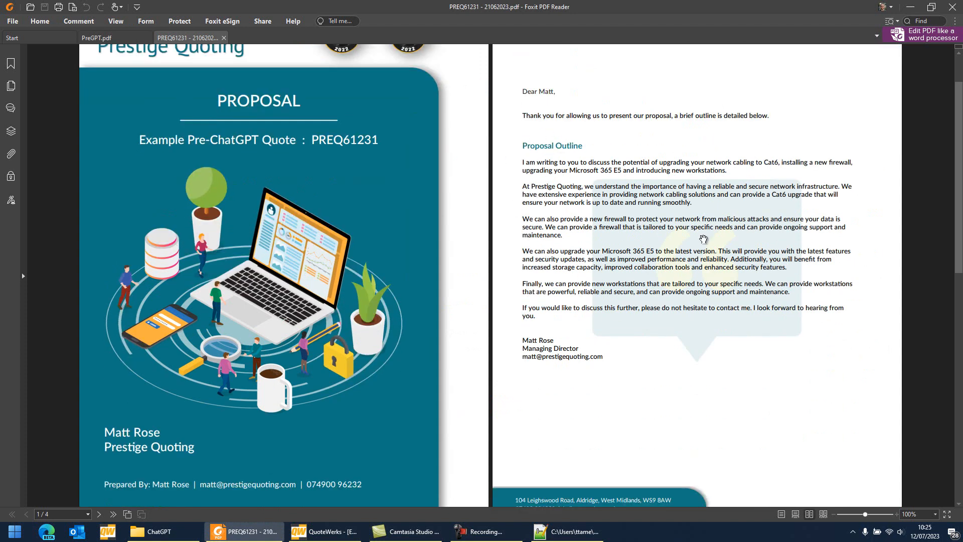
scroll(580, 223, "down", 2)
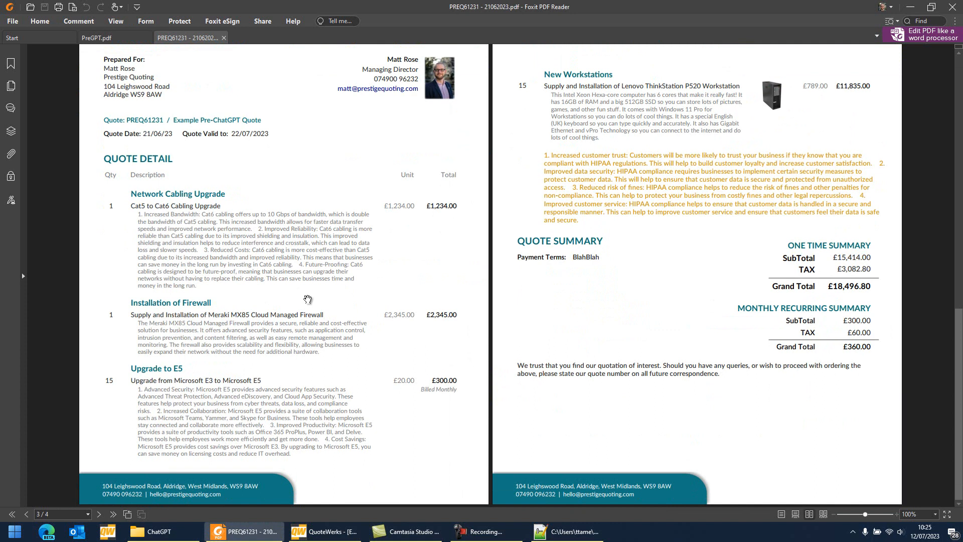
scroll(307, 299, "up", 1)
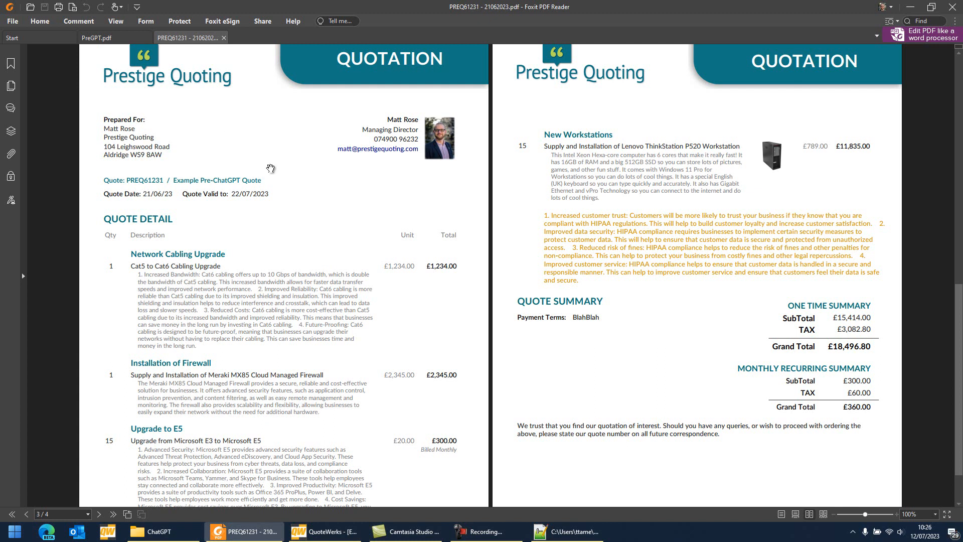
left_click(121, 40)
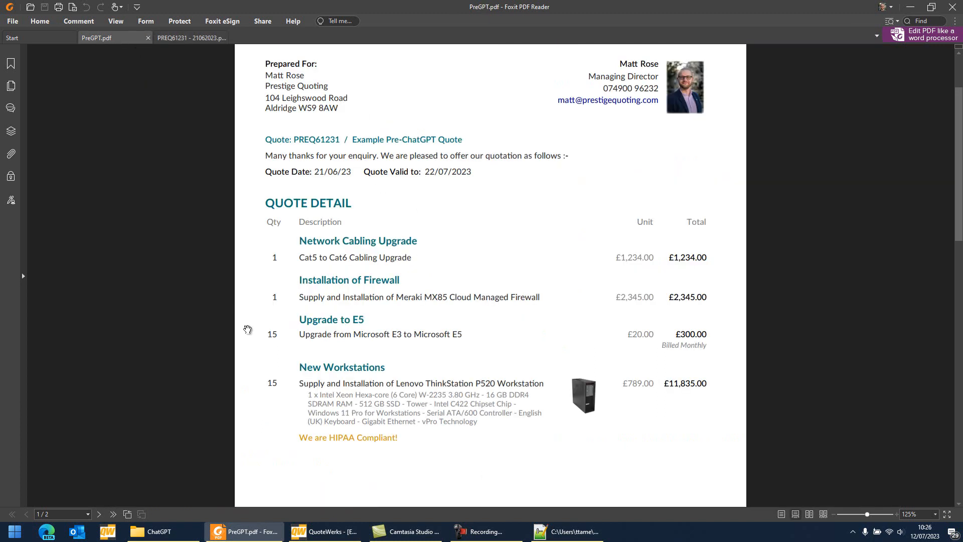
left_click(192, 39)
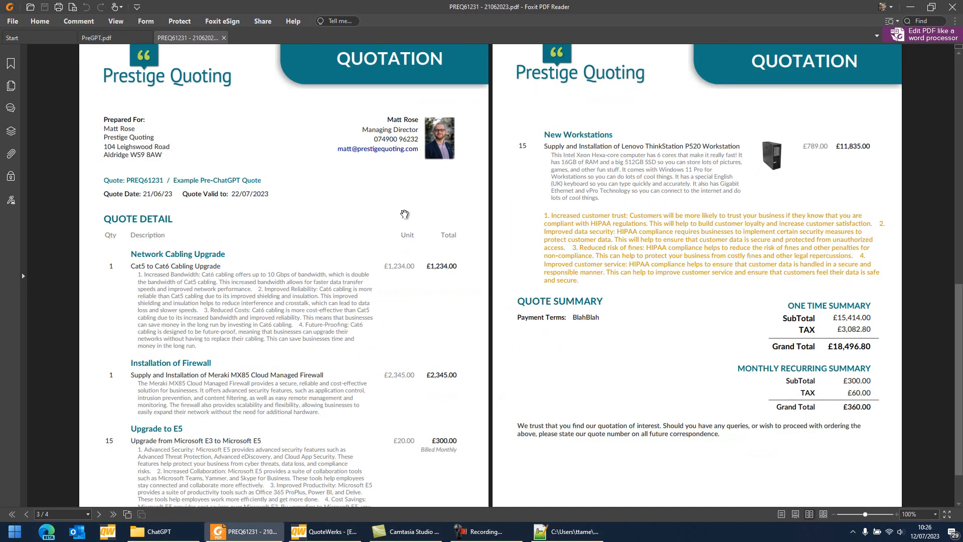